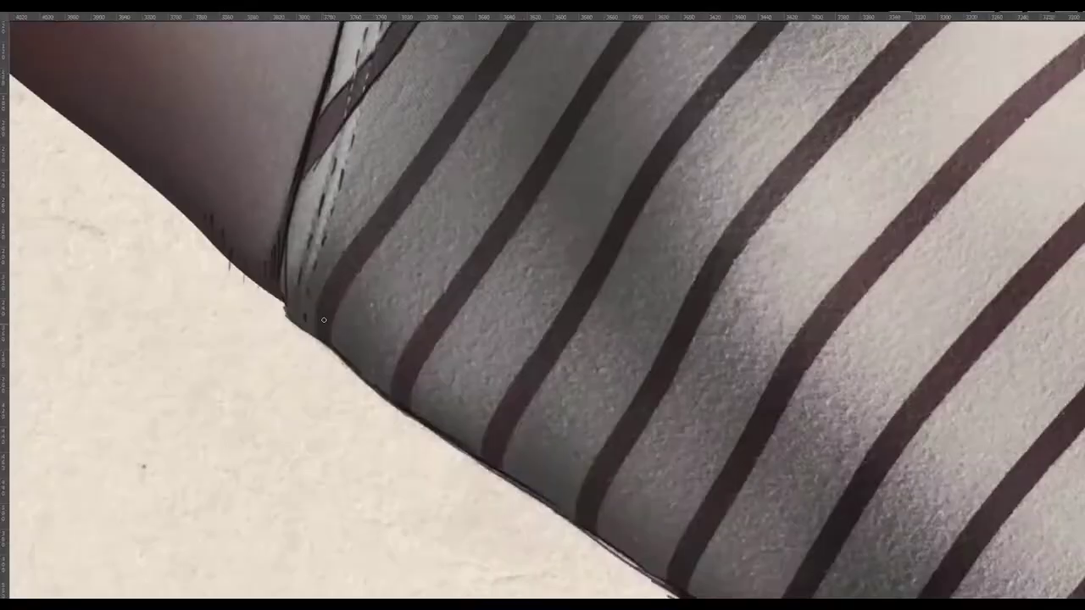
# Rotate the canvas view and pan across the raised sleeve, adjusting the zoom
pyautogui.press('r')
pyautogui.moveTo(324, 319); pyautogui.dragTo(417, 275)
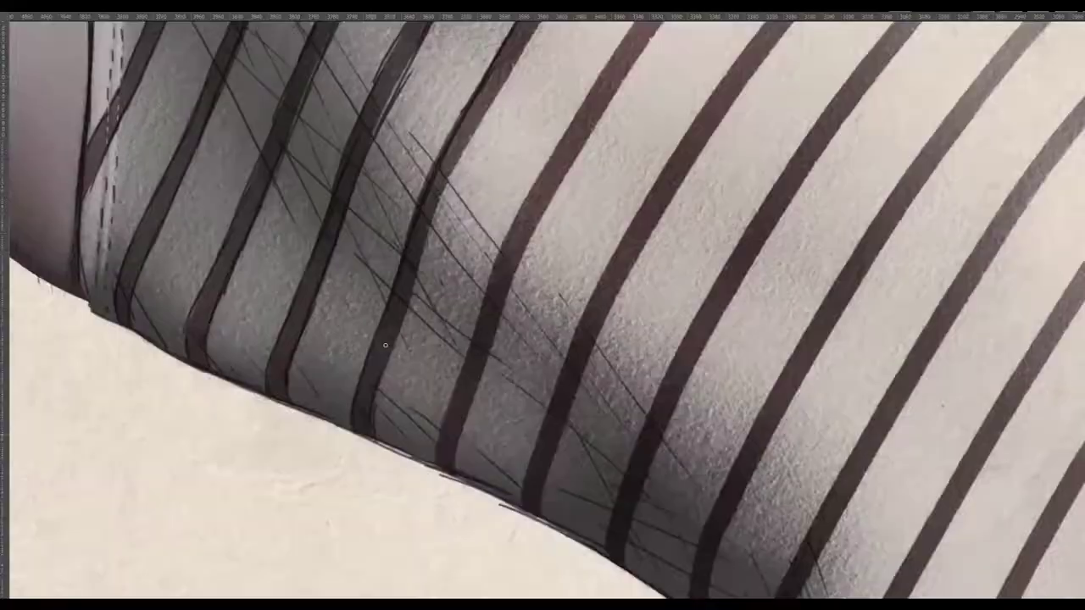
pyautogui.moveTo(385, 345)
pyautogui.mouseDown()
pyautogui.moveTo(405, 297)
pyautogui.moveTo(285, 483)
pyautogui.mouseUp()
pyautogui.scroll(-5, 285, 483)
pyautogui.scroll(5, 559, 170)
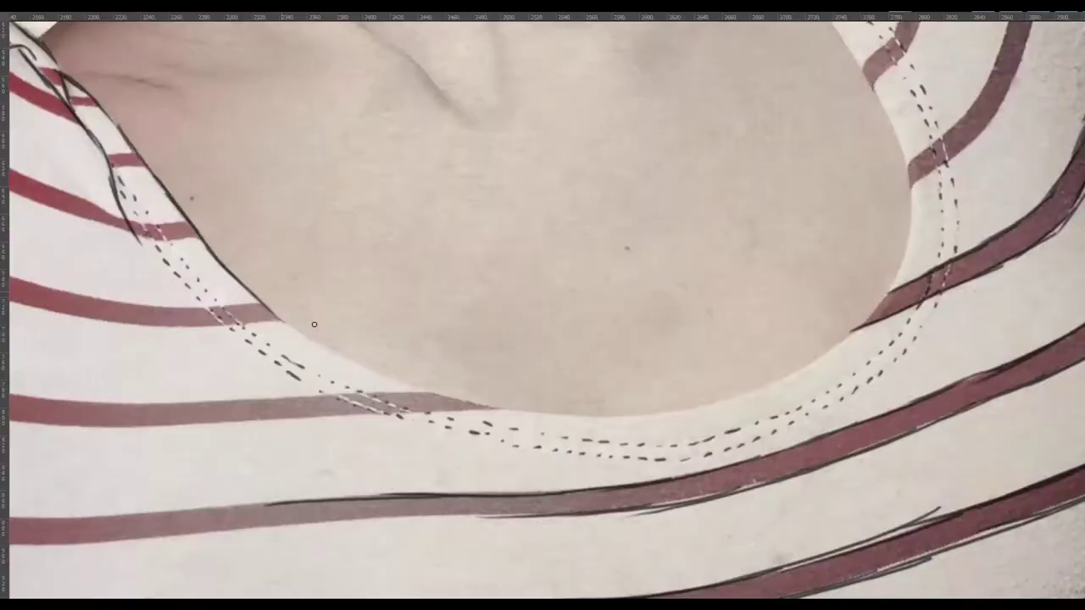
pyautogui.scroll(-5, 313, 324)
pyautogui.scroll(6, 518, 294)
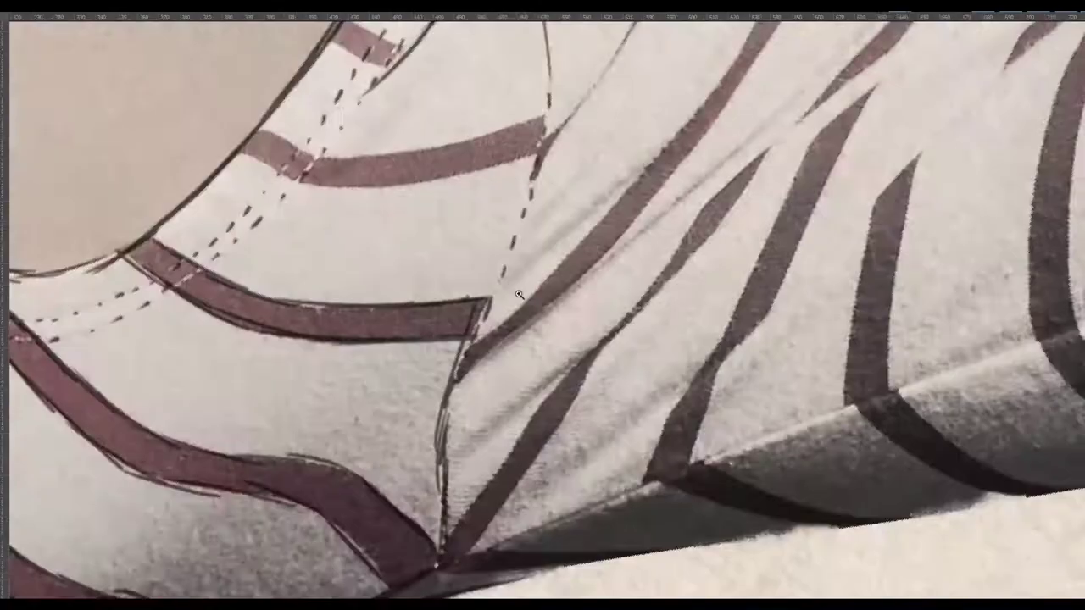
pyautogui.scroll(2, 393, 283)
pyautogui.scroll(-1, 393, 283)
# Rotate the view to line up the sleeve stripes, then pan over the face and striped torso
pyautogui.moveTo(366, 271)
pyautogui.mouseDown()
pyautogui.moveTo(513, 356)
pyautogui.moveTo(489, 408)
pyautogui.moveTo(596, 300)
pyautogui.moveTo(443, 374)
pyautogui.moveTo(358, 387)
pyautogui.moveTo(488, 273)
pyautogui.mouseUp()
pyautogui.scroll(-5, 488, 273)
pyautogui.scroll(3, 361, 313)
pyautogui.scroll(-1, 377, 530)
pyautogui.moveTo(377, 530); pyautogui.dragTo(509, 226)
pyautogui.scroll(-5, 510, 225)
pyautogui.scroll(6, 509, 226)
pyautogui.moveTo(543, 508); pyautogui.dragTo(475, 102)
pyautogui.scroll(-4, 542, 305)
pyautogui.scroll(6, 471, 245)
pyautogui.scroll(-5, 471, 245)
pyautogui.scroll(2, 625, 393)
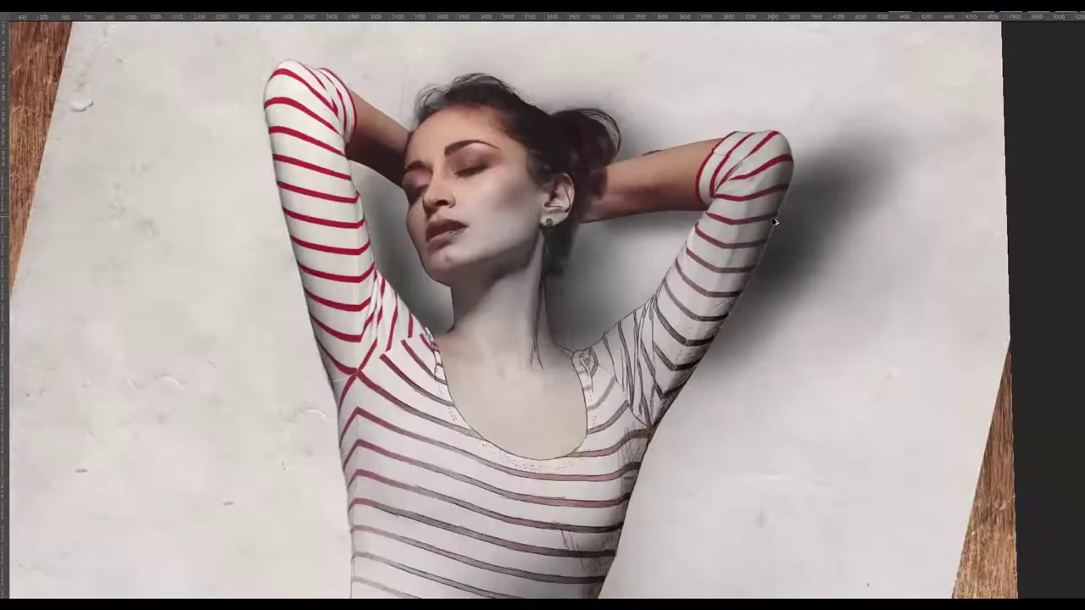
# Drag the red ribbon layer into position beside the shirt stripes
pyautogui.moveTo(513, 285); pyautogui.dragTo(563, 300)
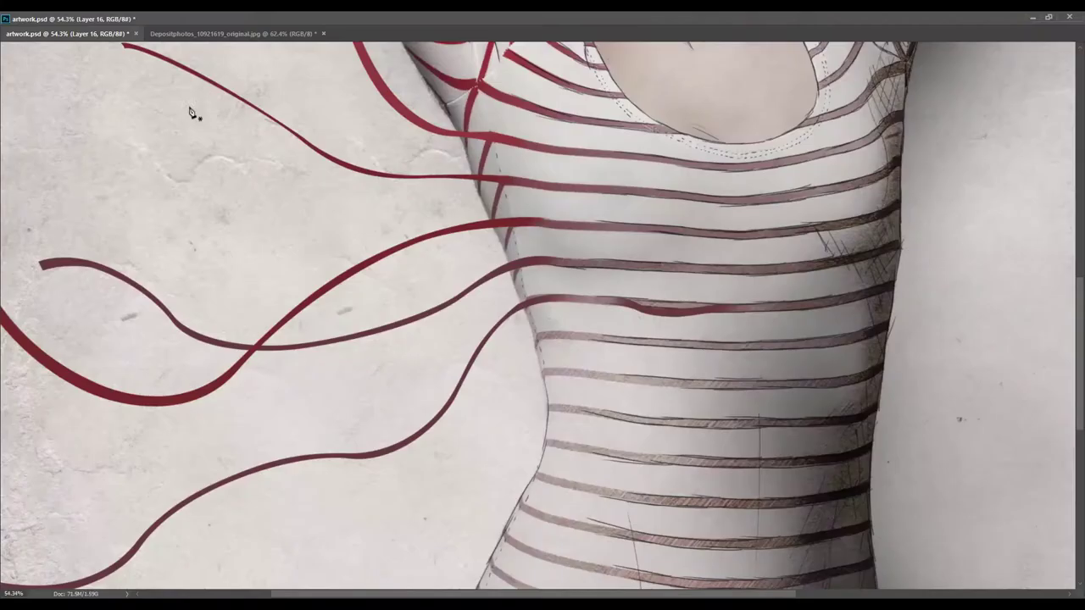
# Zoom out to see the whole image, then adjust the zoom over the torso
pyautogui.hotkey('ctrl', '-')
pyautogui.hotkey('ctrl', '-')
pyautogui.hotkey('ctrl', '-')
pyautogui.hotkey('ctrl', '-')
pyautogui.scroll(2, 428, 285)
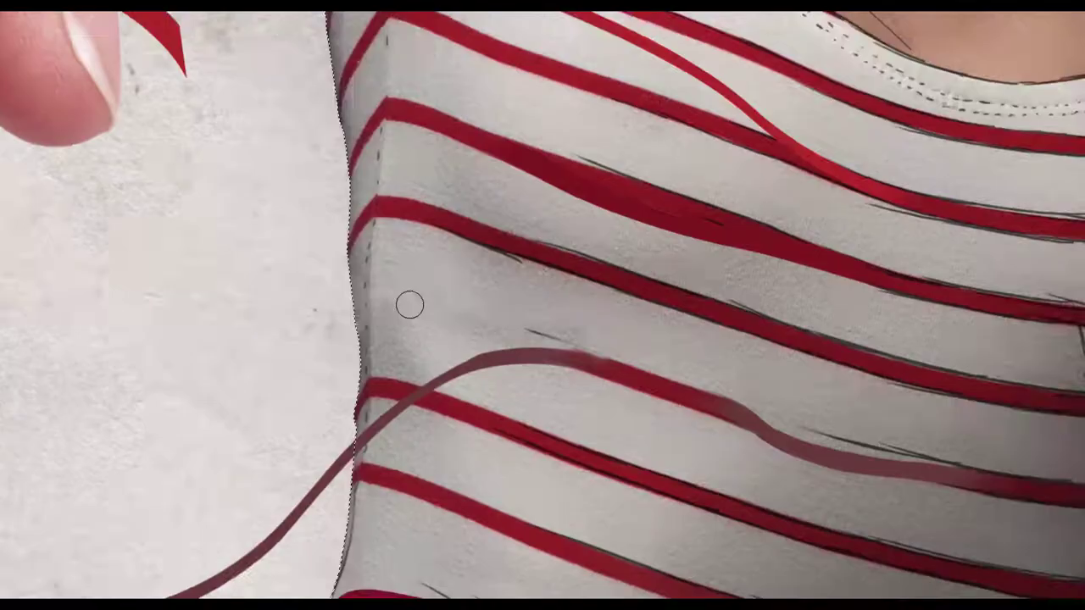
# Pan the view around the neckline, then fit the whole image on screen
pyautogui.moveTo(665, 197); pyautogui.dragTo(487, 413)
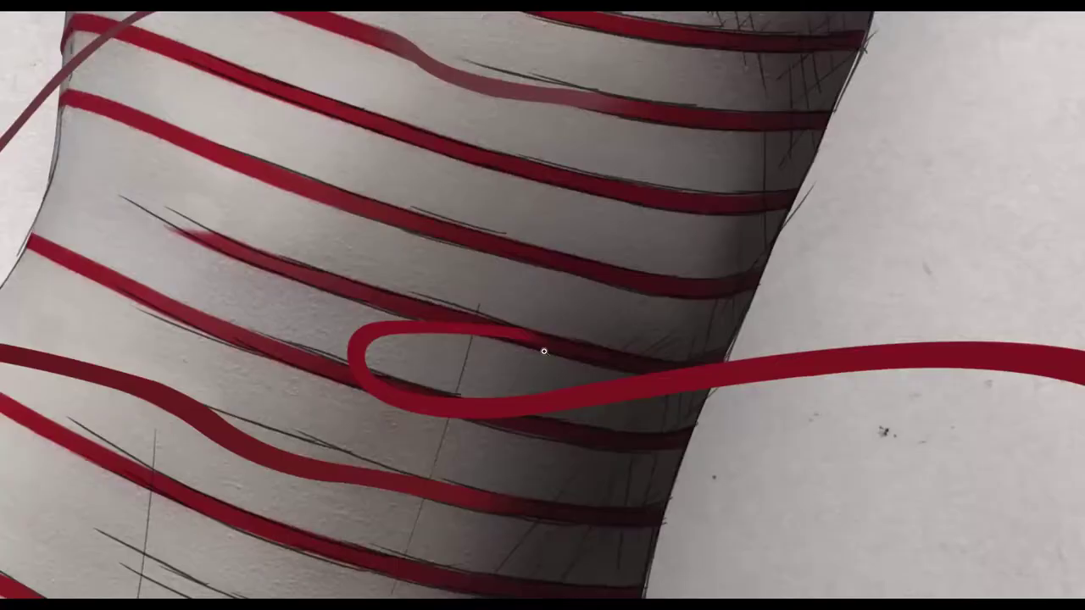
pyautogui.scroll(-5, 543, 350)
pyautogui.moveTo(543, 351); pyautogui.dragTo(769, 287)
pyautogui.hotkey('ctrl', '0')
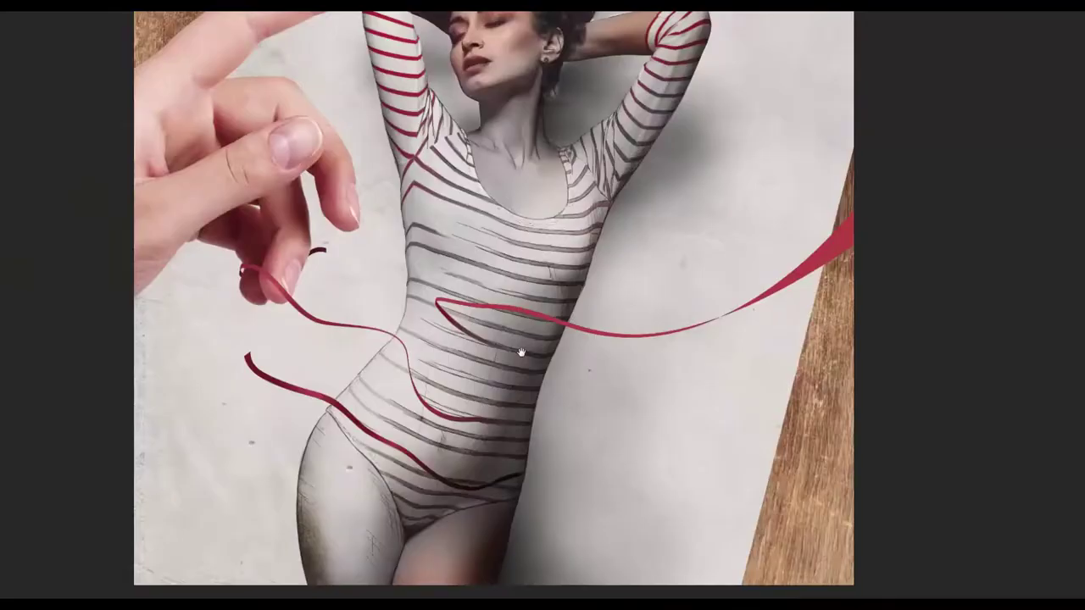
# Place a ribbon path point beside the left arm, then fit the image on screen
pyautogui.scroll(5, 521, 352)
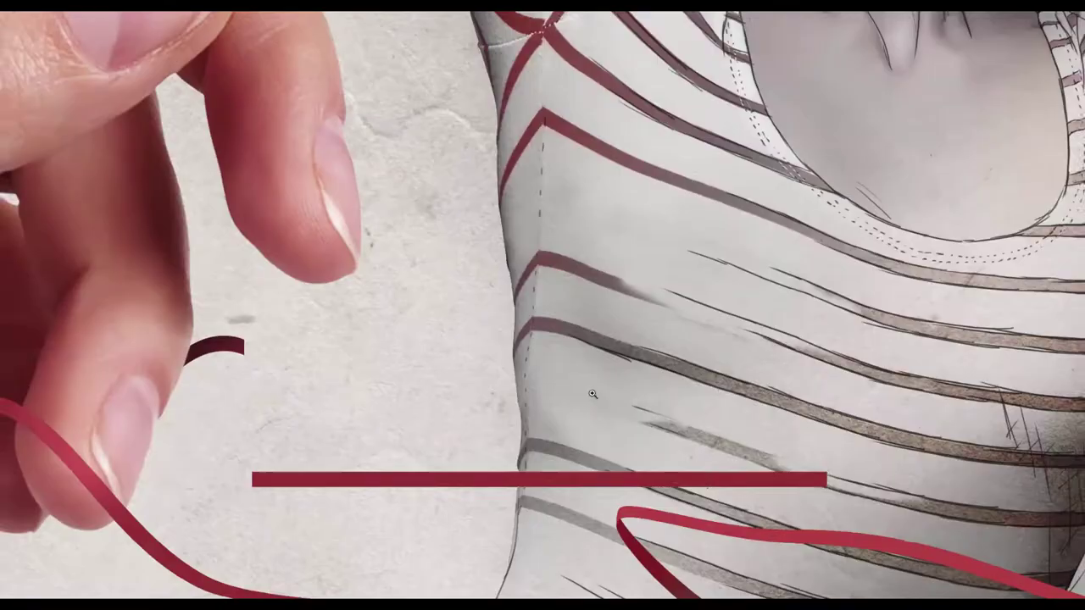
pyautogui.click(402, 181)
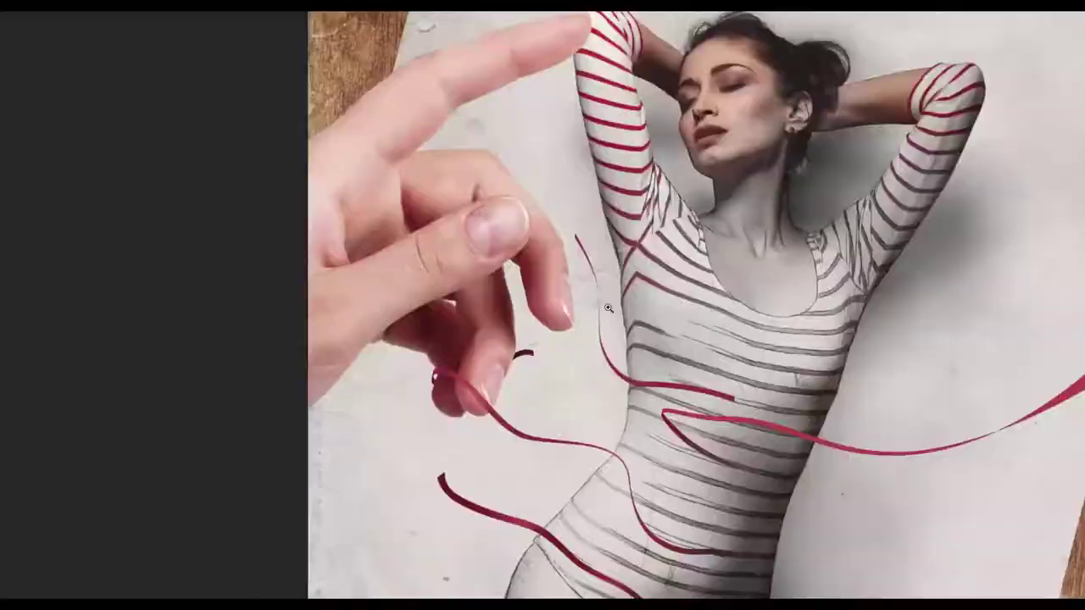
pyautogui.scroll(2, 585, 298)
pyautogui.scroll(3, 585, 298)
pyautogui.scroll(2, 669, 250)
pyautogui.hotkey('ctrl', '0')
# Zoom in and out over the ribbons and stripes, then fit the whole composition on screen
pyautogui.scroll(4, 751, 314)
pyautogui.scroll(-1, 744, 215)
pyautogui.scroll(3, 744, 215)
pyautogui.scroll(-2, 708, 312)
pyautogui.scroll(2, 654, 416)
pyautogui.scroll(5, 388, 274)
pyautogui.scroll(-4, 355, 141)
pyautogui.scroll(2, 495, 298)
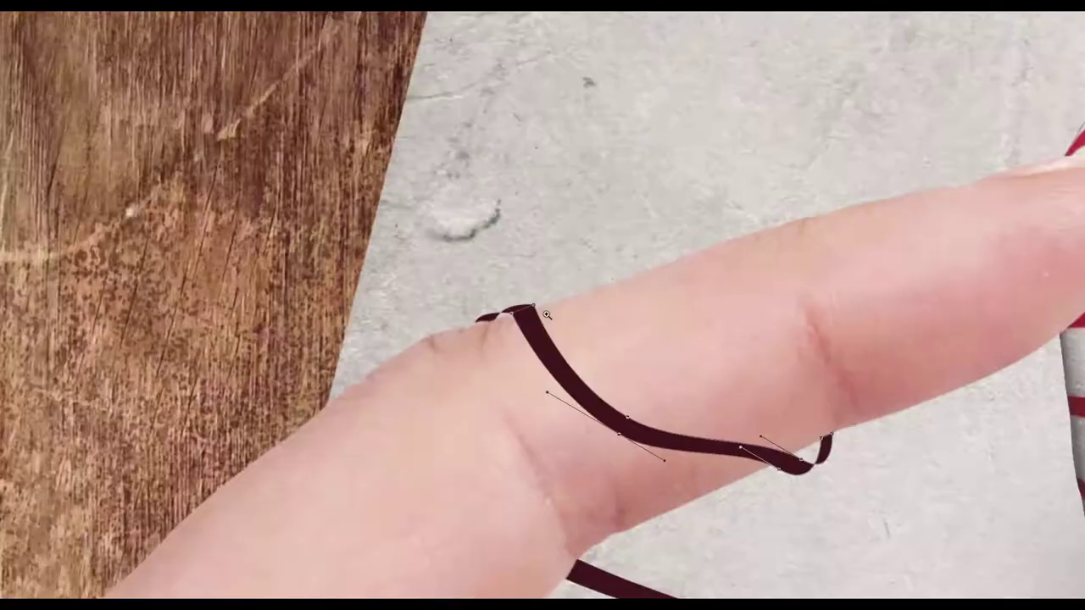
pyautogui.scroll(-5, 665, 303)
pyautogui.scroll(8, 665, 304)
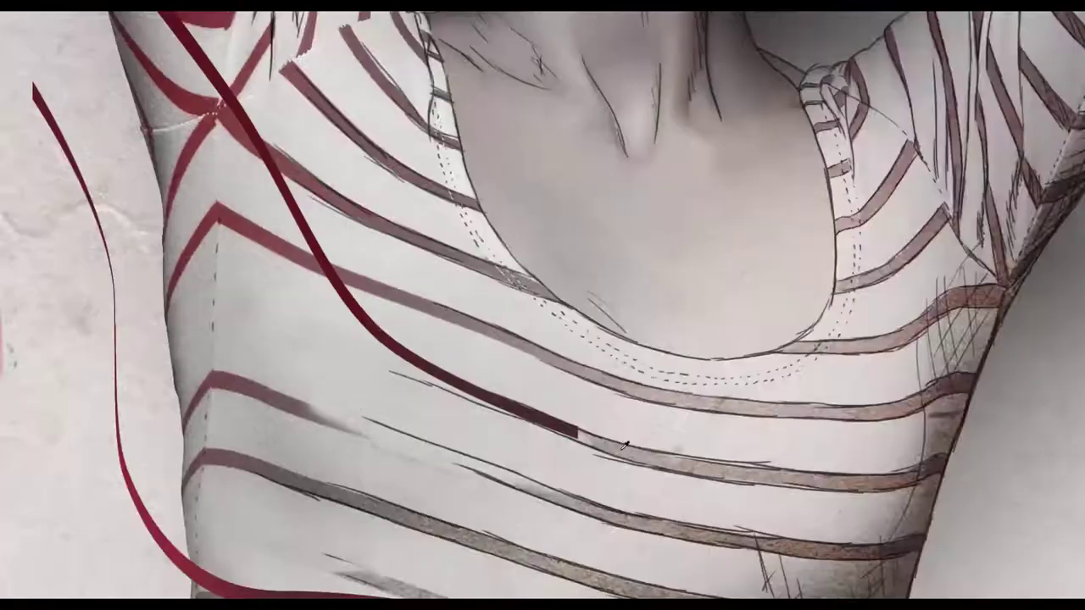
pyautogui.hotkey('ctrl', '0')
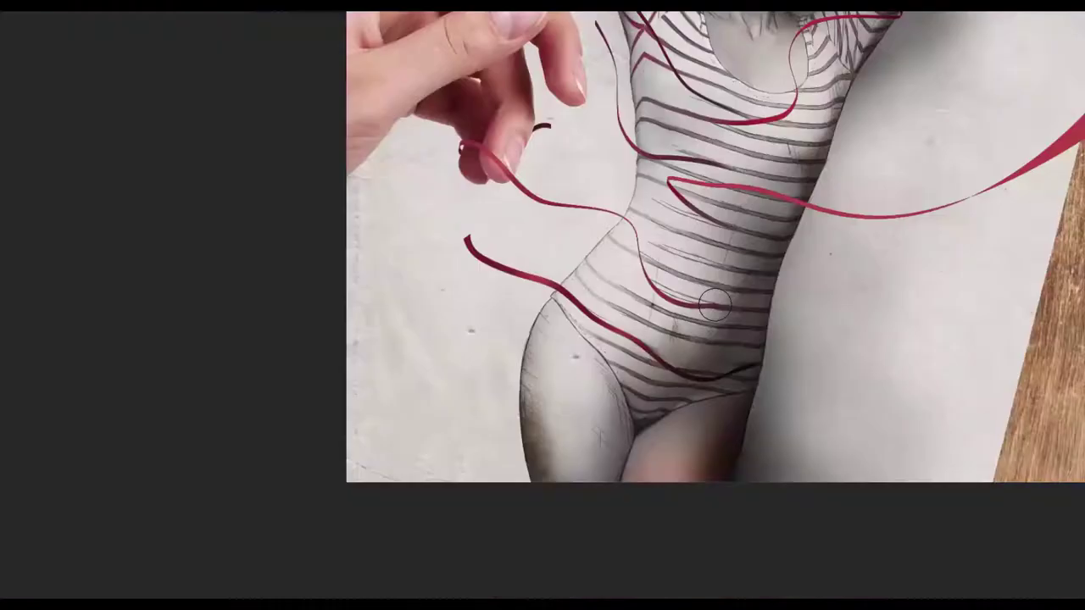
# Zoom in and out over the ribbons to inspect where their shadows fall
pyautogui.scroll(-3, 624, 294)
pyautogui.scroll(5, 708, 303)
pyautogui.scroll(-3, 902, 354)
pyautogui.scroll(1, 666, 388)
pyautogui.scroll(3, 666, 388)
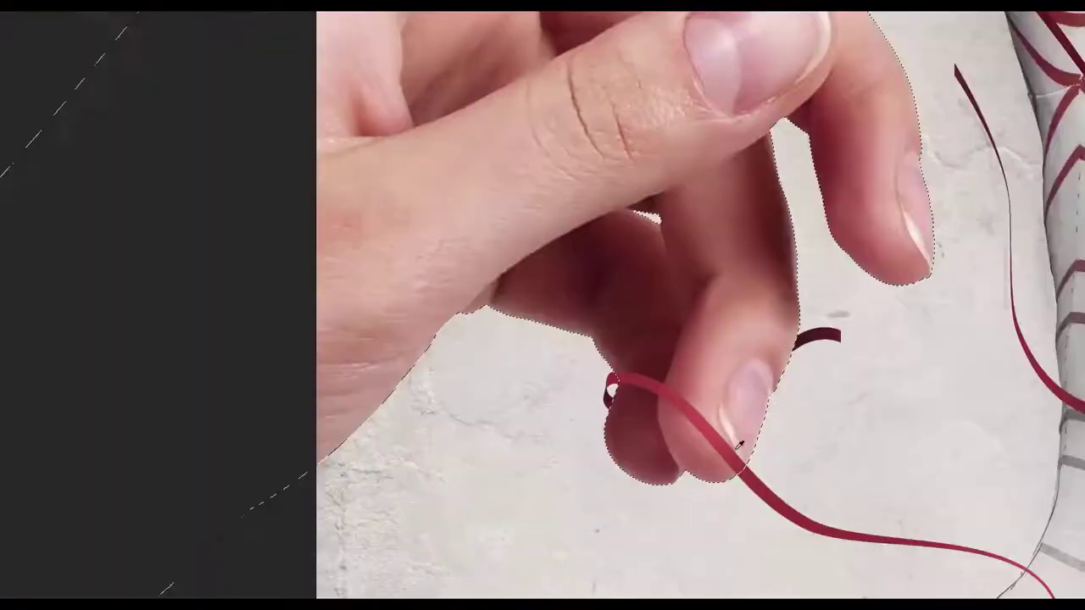
pyautogui.scroll(2, 739, 444)
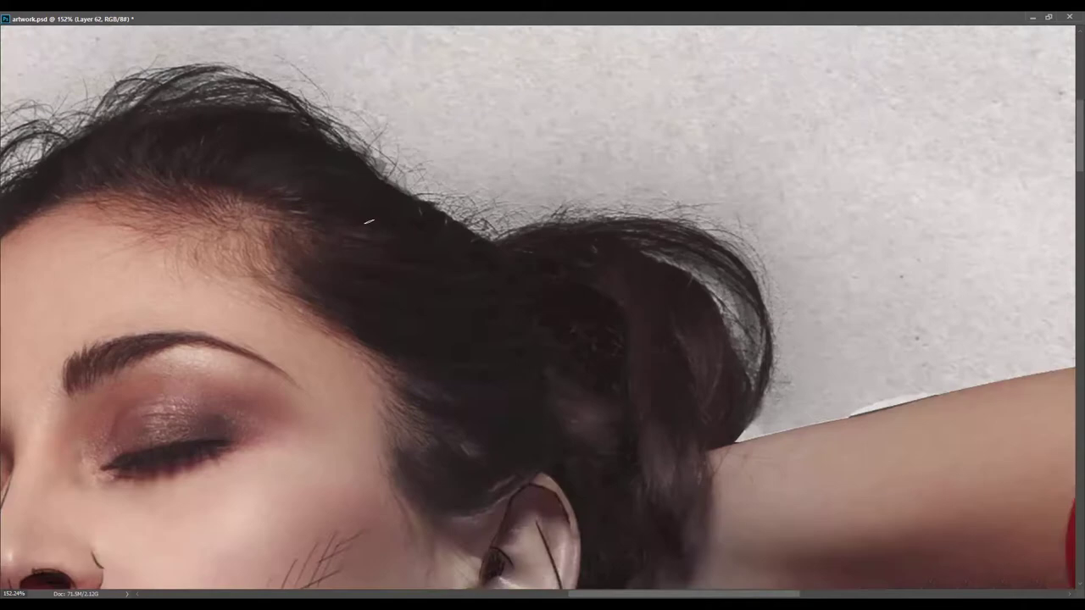
# Zoom in on the hair edge and confirm dark brown 141010 as the painting colour
pyautogui.scroll(3, 418, 400)
pyautogui.hotkey('ctrl', 's')
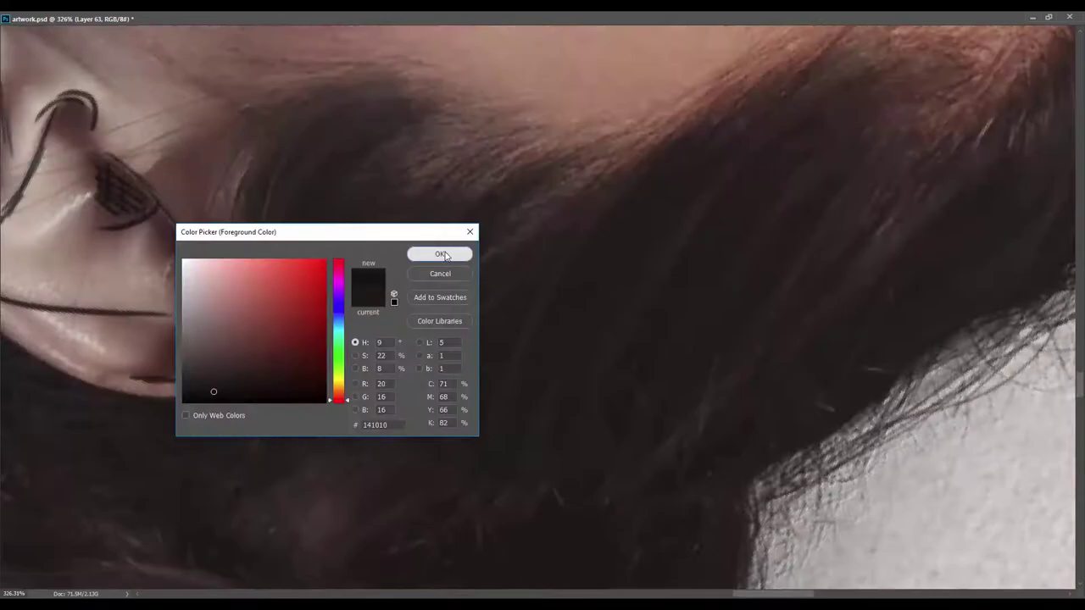
pyautogui.click(440, 254)
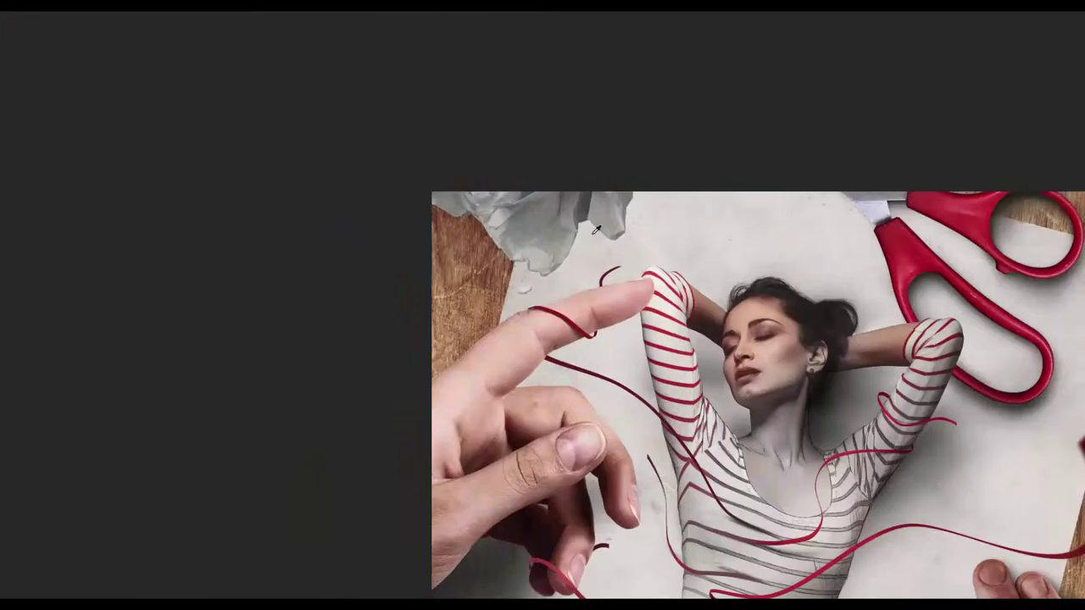
# Pan the hand photo to bring more of the finger edges into view
pyautogui.moveTo(595, 229); pyautogui.dragTo(572, 157)
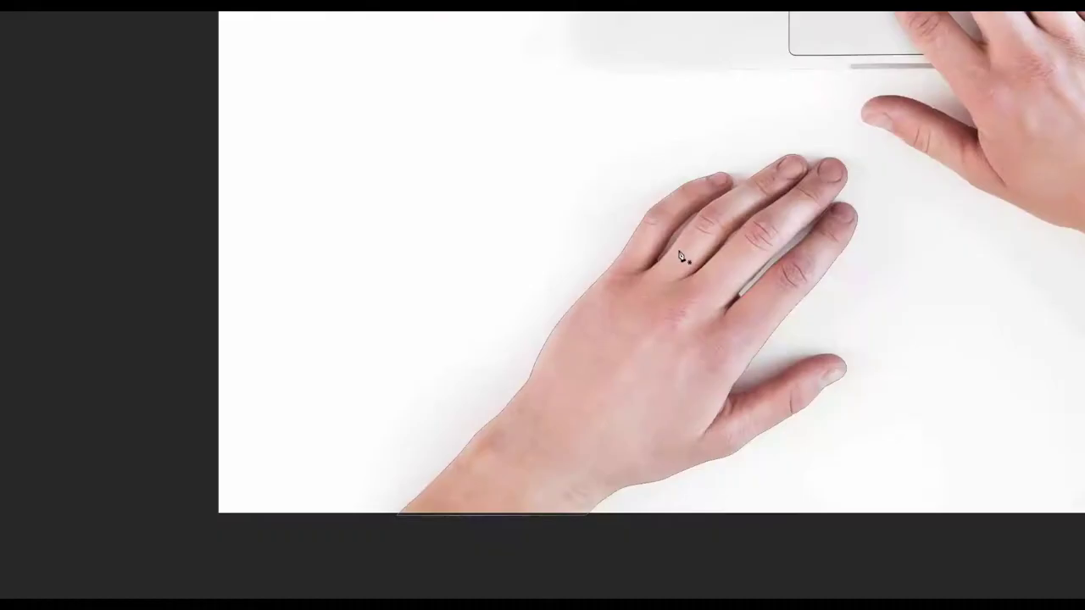
# Switch to the main artwork document and paste the cut-out hand into it
pyautogui.click(88, 34)
pyautogui.hotkey('ctrl', 'v')
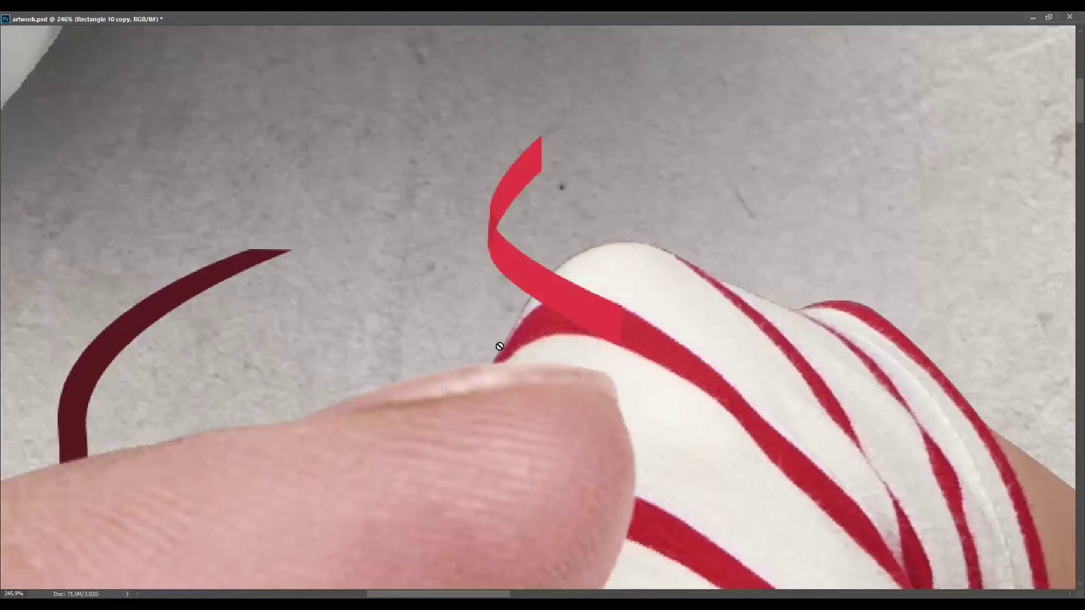
# Zoom the view over the curling sleeve ribbon beside the fingertip
pyautogui.scroll(-5, 450, 214)
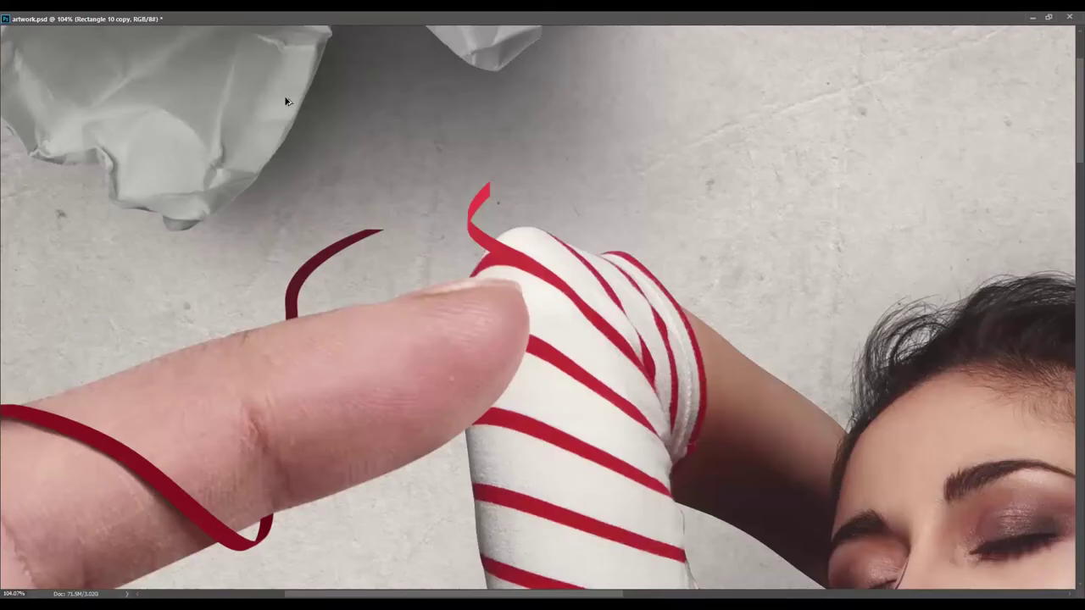